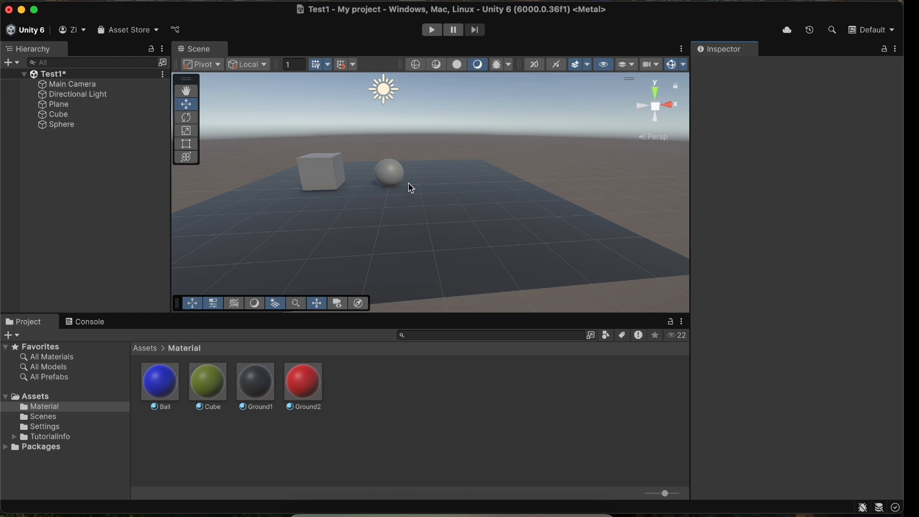
- Examine the plane, cube and sphere in the scene together with their collider components
alt+drag(411, 187, 448, 204)
right_drag(447, 201, 449, 187)
middle_drag(449, 187, 536, 209)
right_drag(495, 189, 517, 208)
click(517, 192)
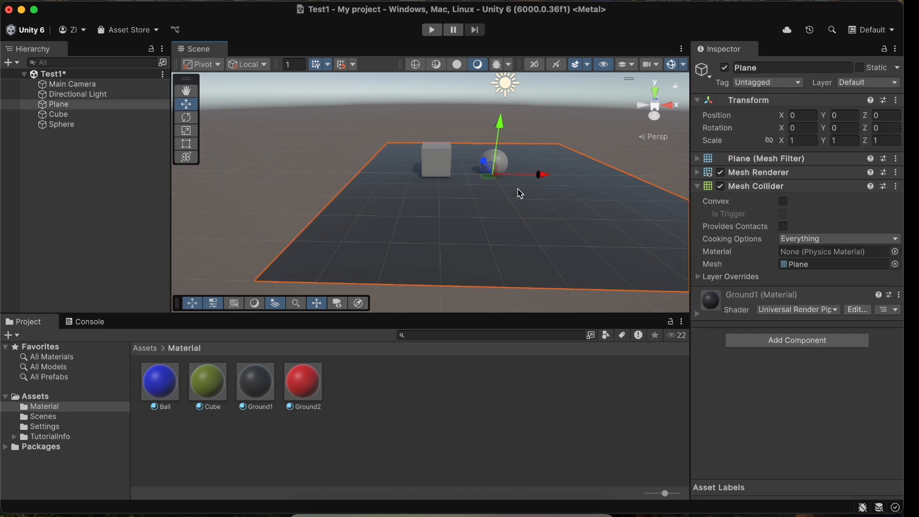
middle_drag(501, 162, 453, 199)
scroll(454, 198, up, 10)
scroll(450, 173, down, 4)
click(348, 209)
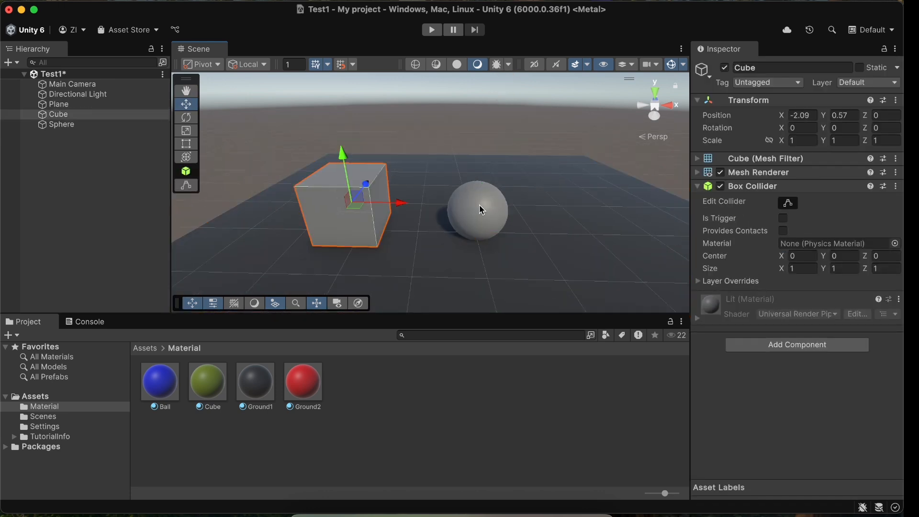
click(481, 210)
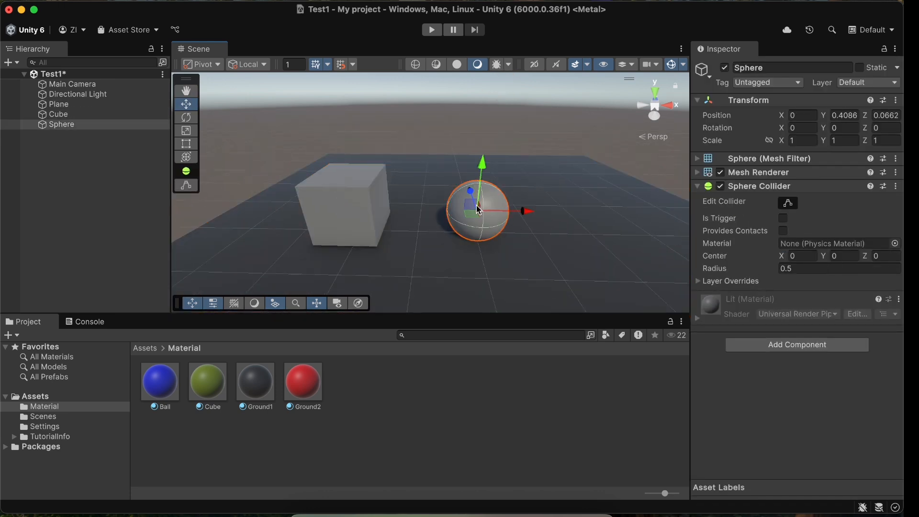
- Add a Rigidbody component to the cube and run a brief Play mode test of the scene
click(350, 213)
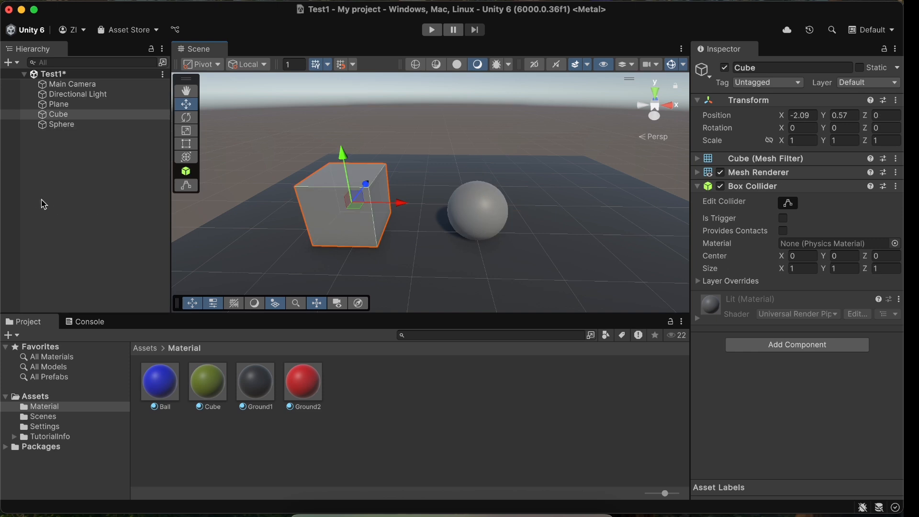
click(759, 347)
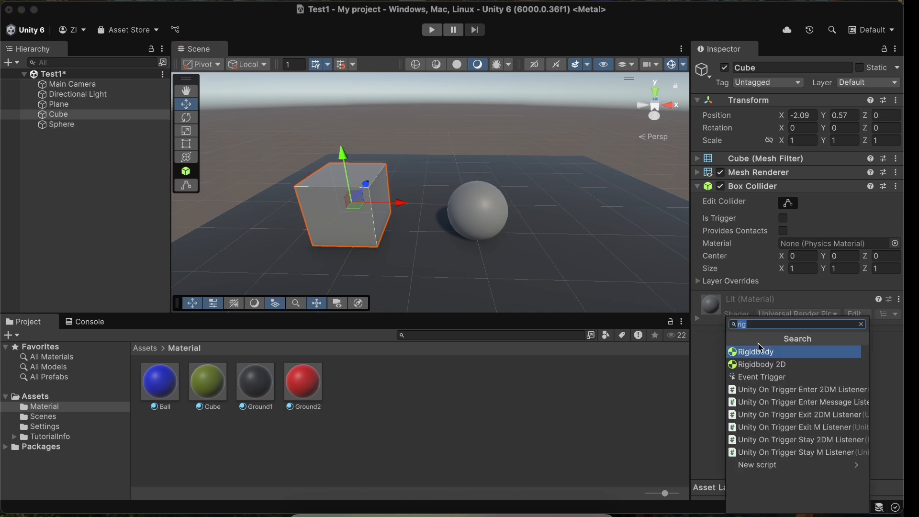
click(761, 353)
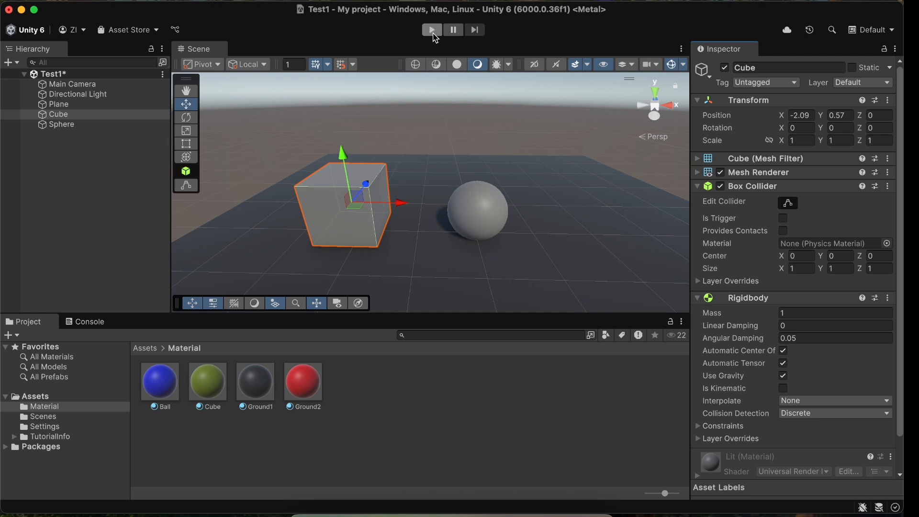
click(434, 33)
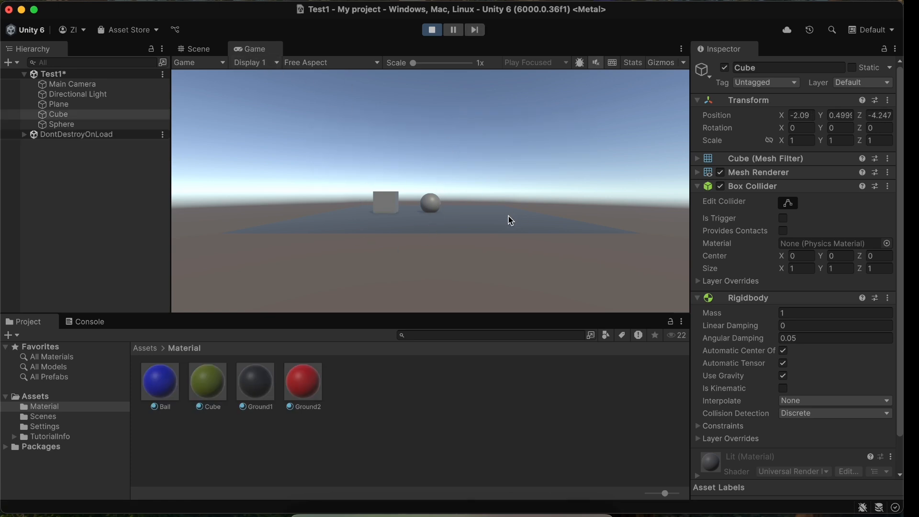
click(430, 30)
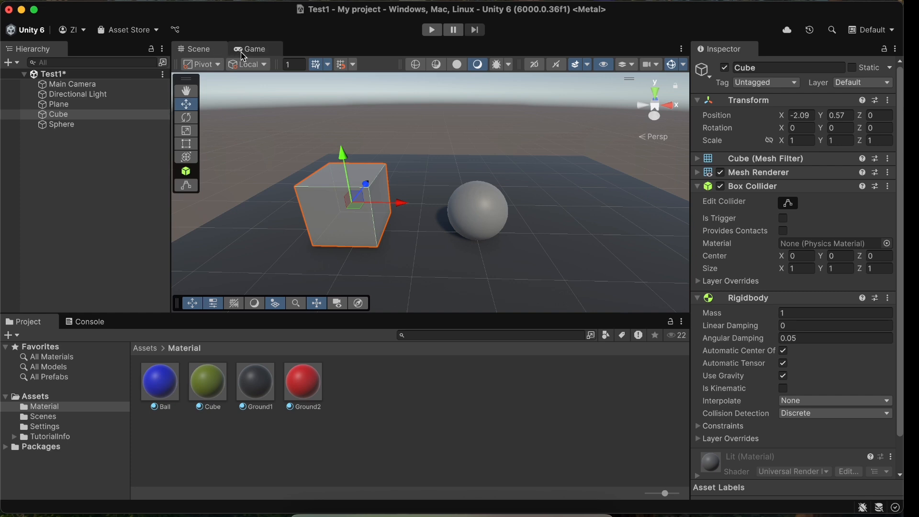
- Dock the Game view beside the Scene view and widen it so both can be seen together
click(250, 50)
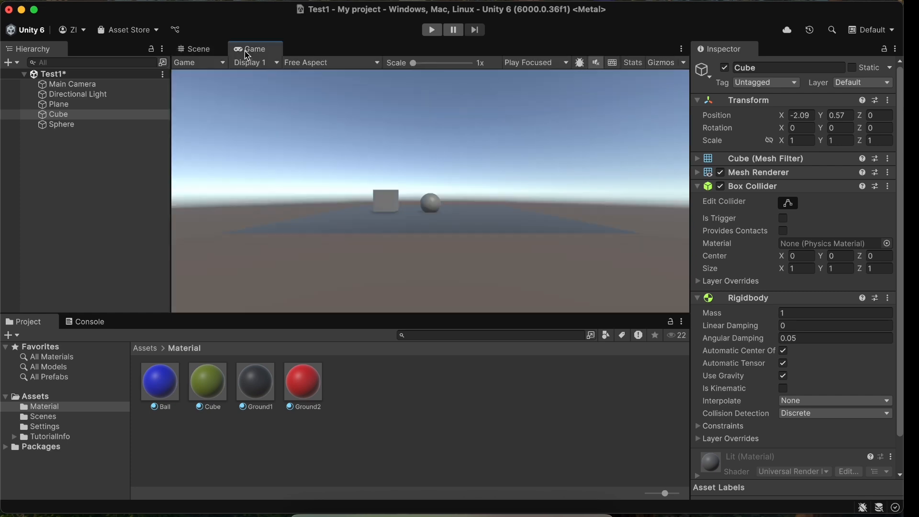
drag(273, 48, 584, 193)
drag(516, 117, 452, 117)
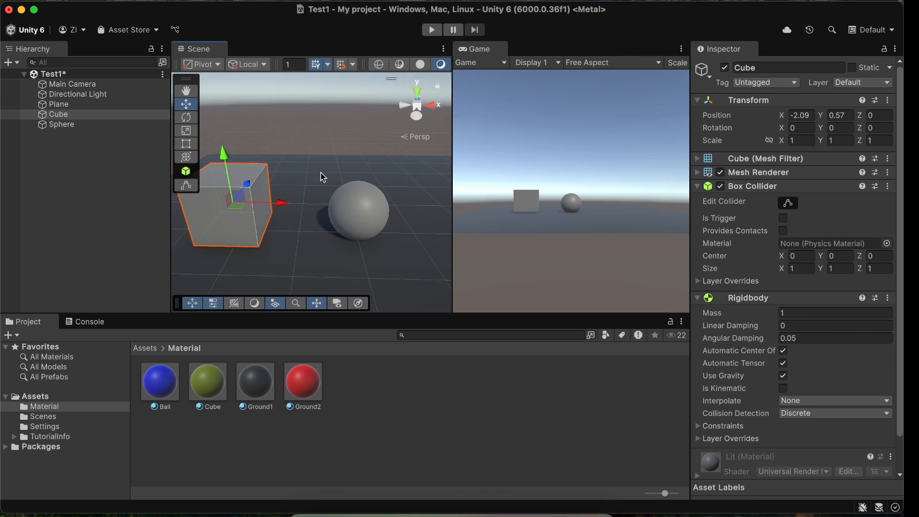
- Move the Main Camera closer to the objects along its Z axis, to about Z -6.42
double_click(74, 87)
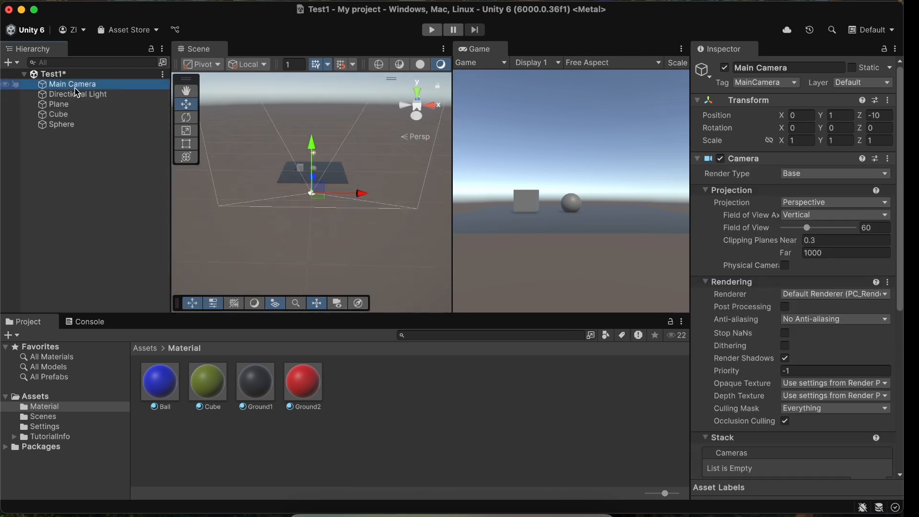
alt+drag(385, 190, 213, 235)
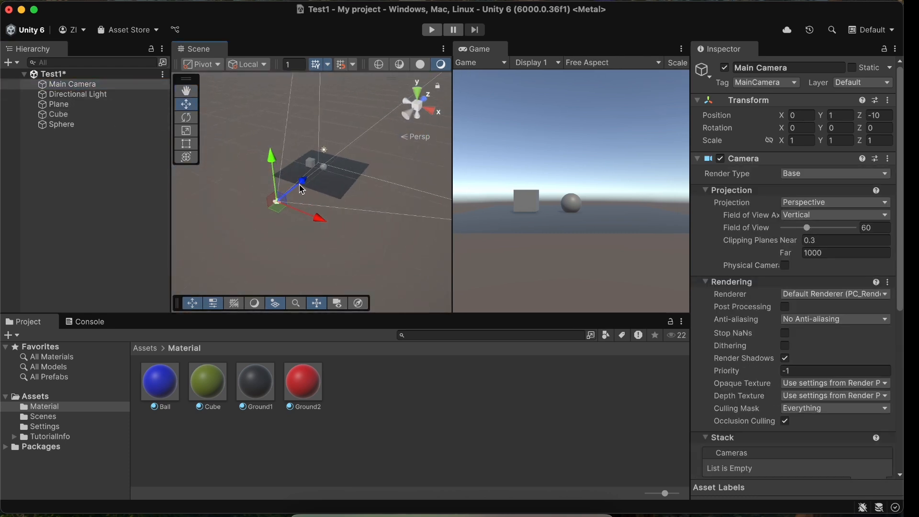
drag(303, 192, 324, 182)
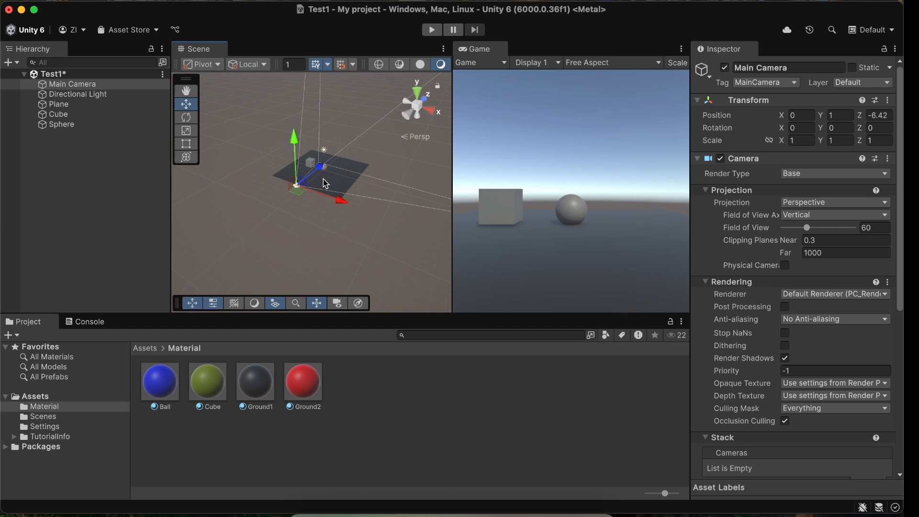
- Move the cube above the sphere, to about X -0.04, Y 2.7, Z 0.61
click(88, 114)
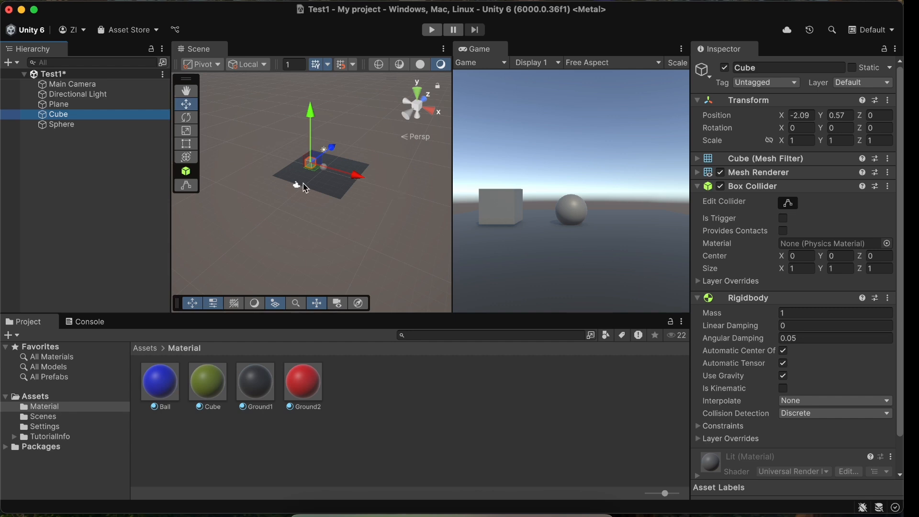
scroll(303, 183, up, 5)
right_drag(362, 180, 406, 175)
scroll(301, 155, up, 5)
middle_drag(299, 155, 345, 200)
right_drag(333, 197, 342, 159)
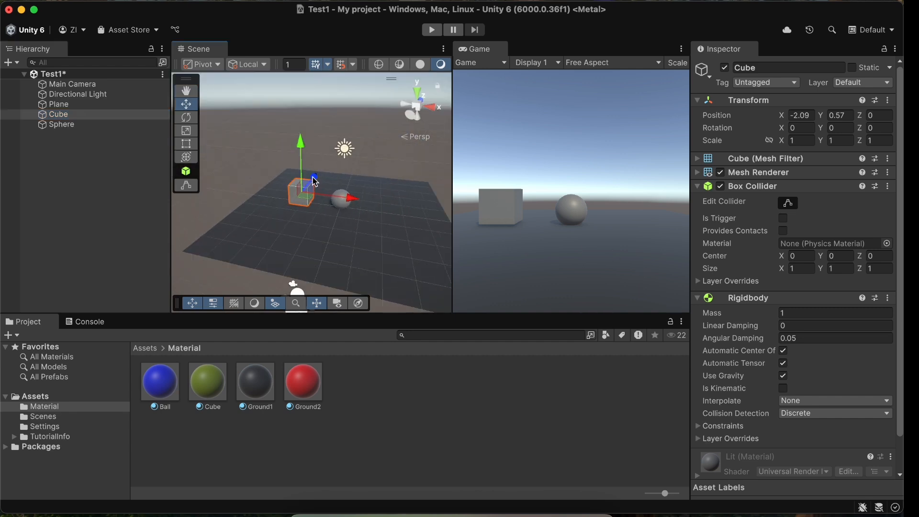
drag(306, 194, 348, 200)
drag(350, 162, 356, 113)
scroll(363, 132, up, 5)
right_drag(332, 183, 338, 199)
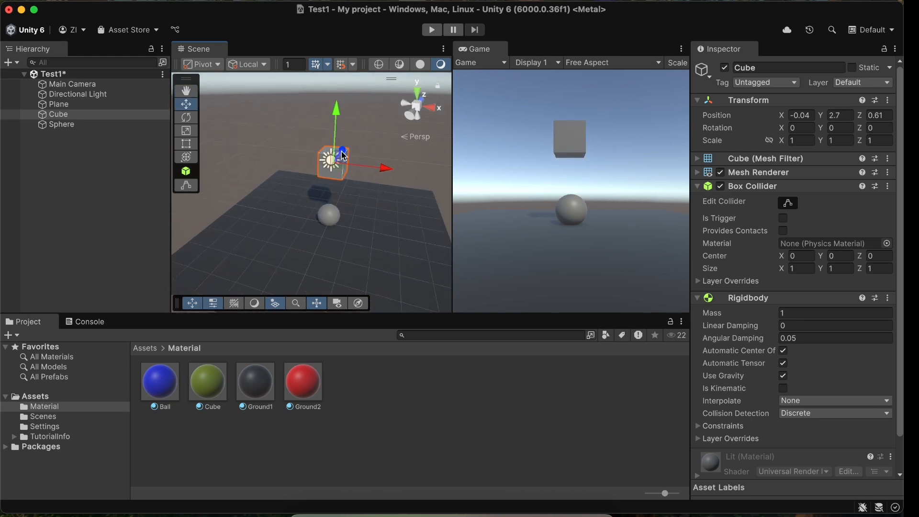
- Shift the cube to about Z 0.21 and test its fall onto the sphere in Play mode
drag(344, 156, 343, 160)
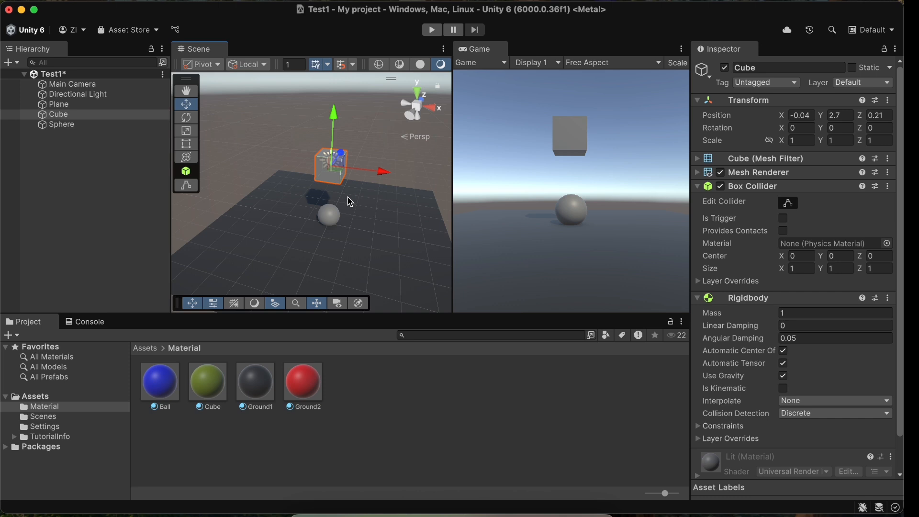
click(433, 30)
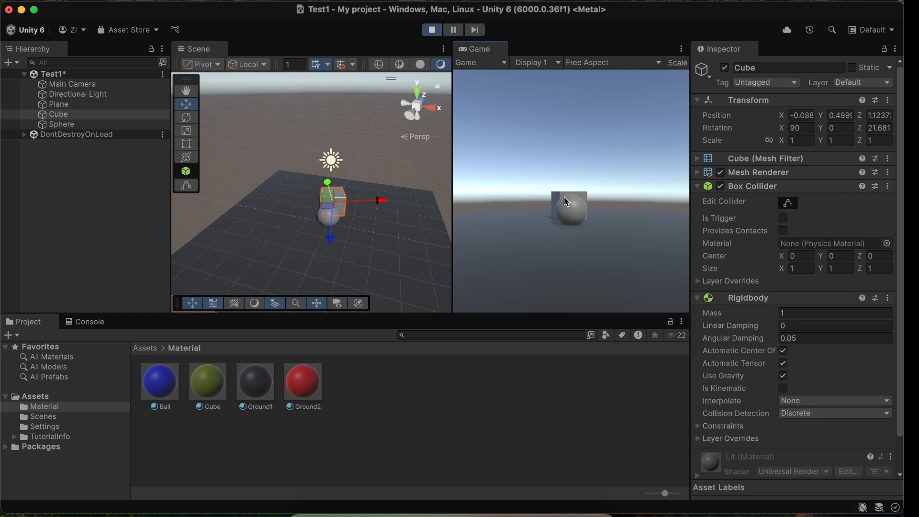
click(432, 30)
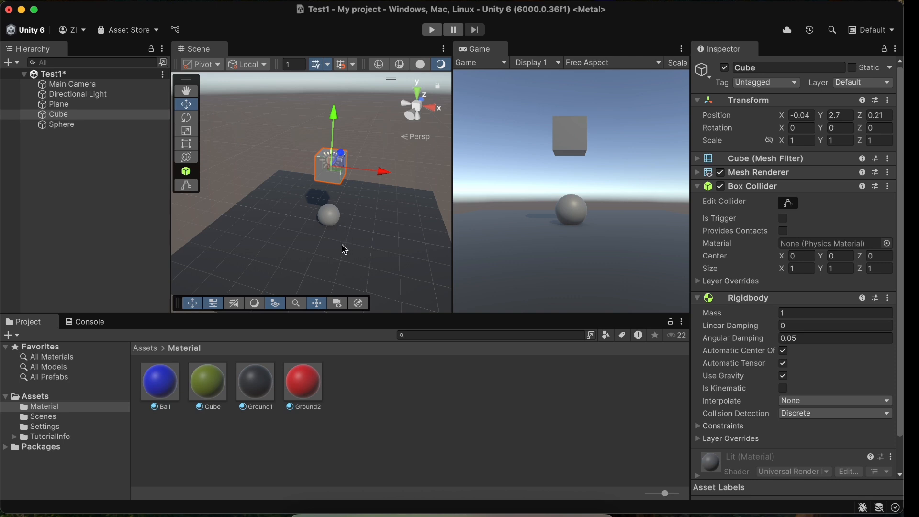
- Remove the Sphere Collider component from the sphere and raise the sphere slightly to about Y 0.44
click(337, 219)
scroll(354, 240, up, 4)
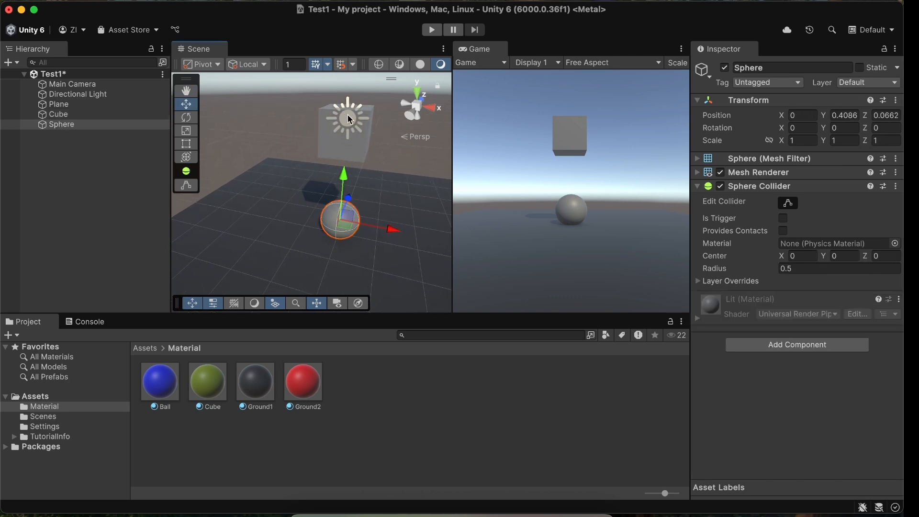
right_drag(336, 224, 324, 205)
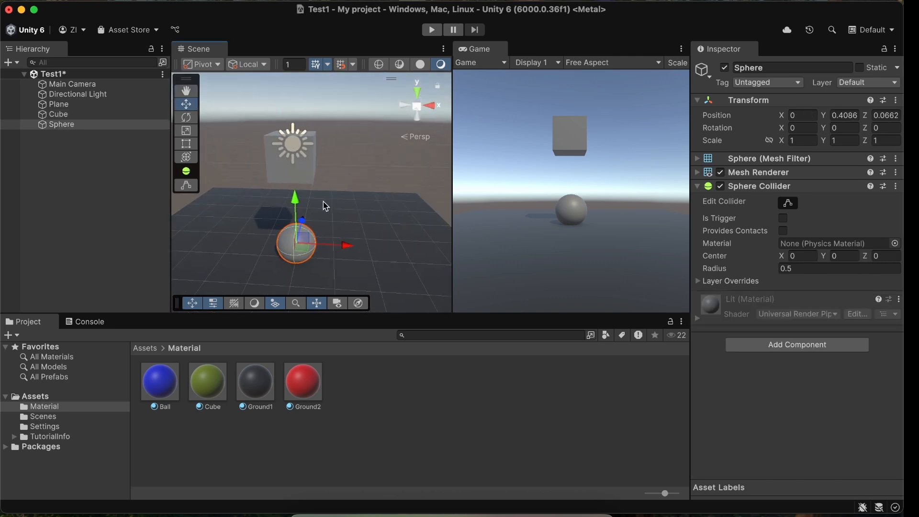
right_click(748, 190)
click(798, 244)
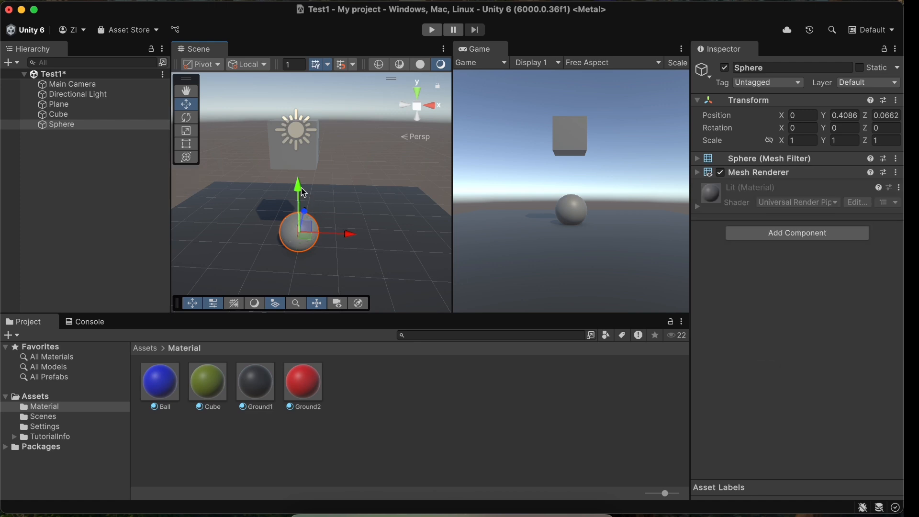
drag(298, 186, 298, 179)
- Test the cube against the sphere without a collider in Play mode, lifting the cube repeatedly to let it fall
click(124, 116)
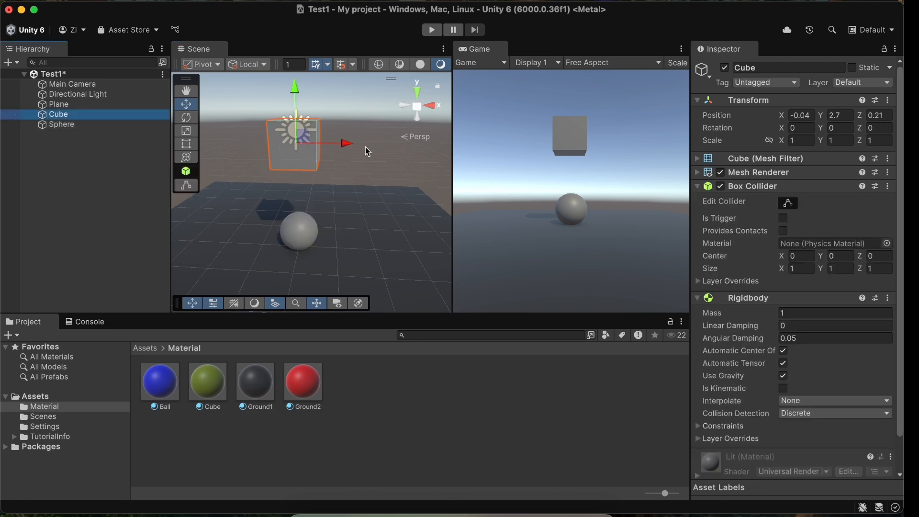
click(432, 31)
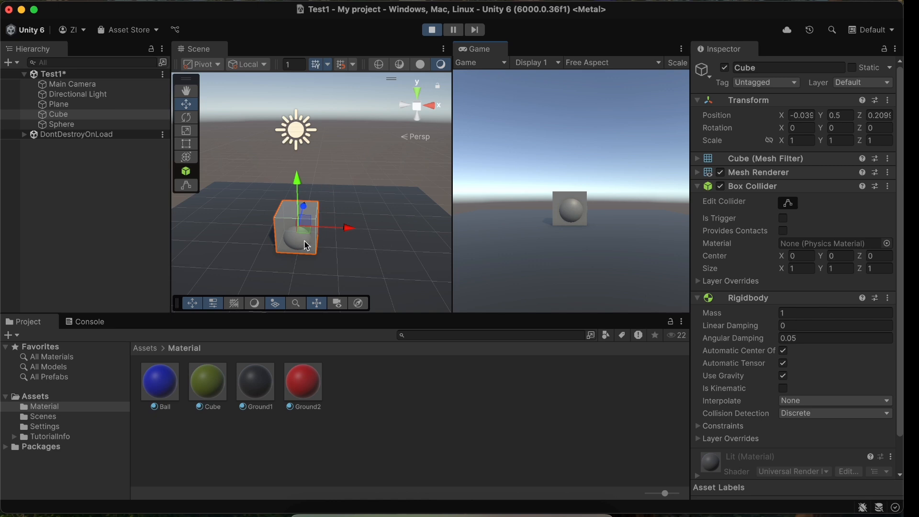
drag(298, 181, 311, 28)
drag(298, 186, 299, 58)
drag(297, 205, 312, 66)
drag(297, 204, 316, 43)
click(431, 31)
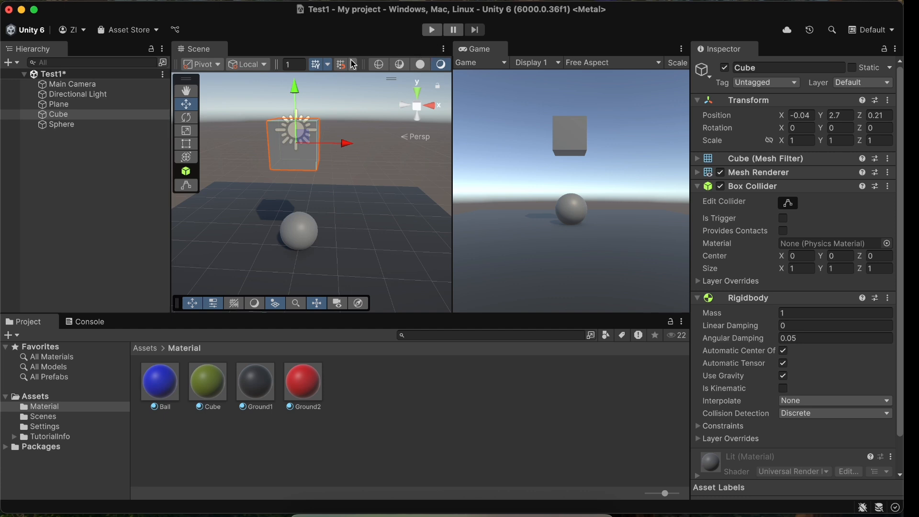
- Undo the sphere's last move and the removal of its Sphere Collider
click(85, 126)
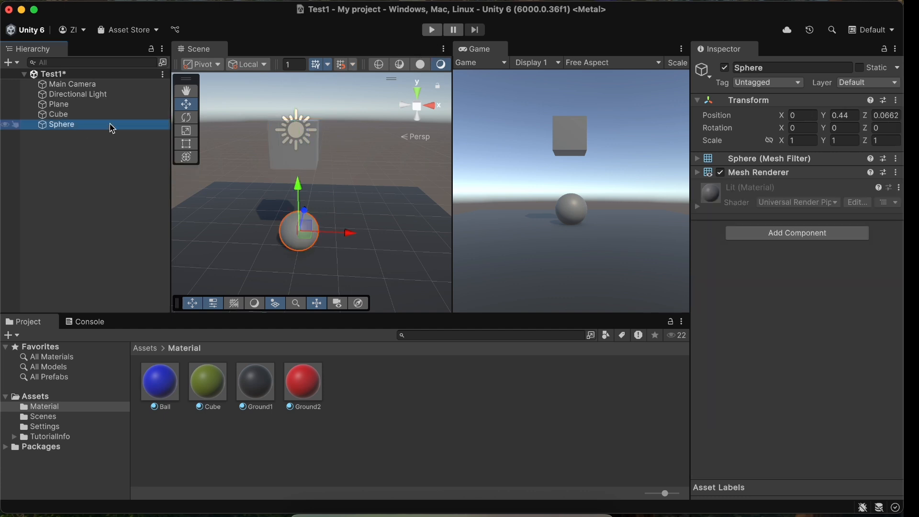
click(819, 234)
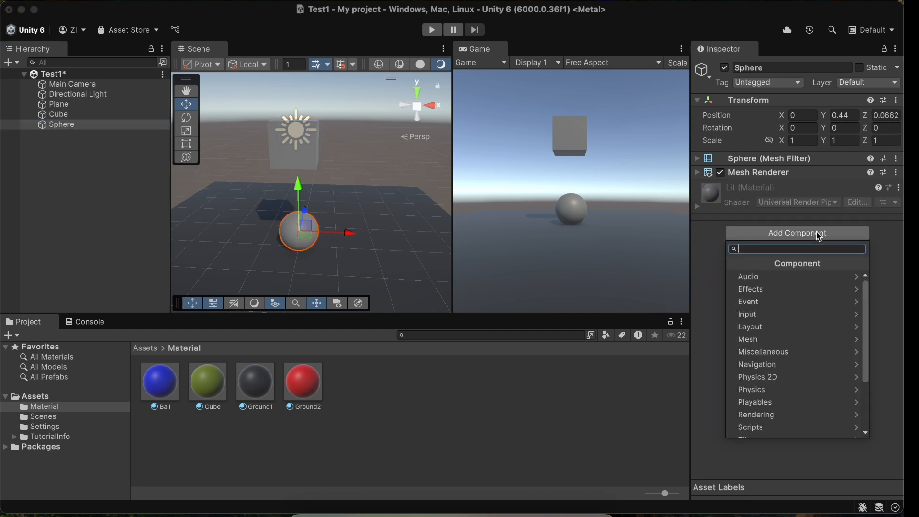
key(super+z)
click(816, 233)
key(super+z)
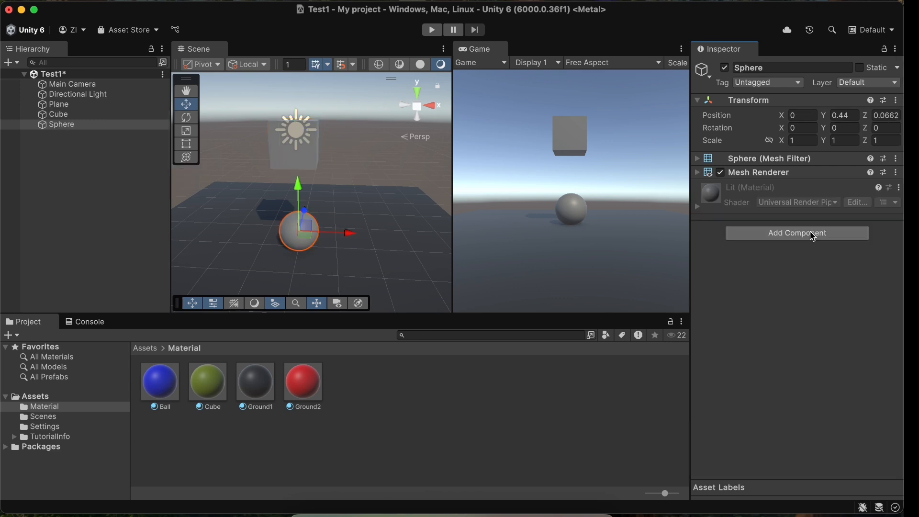
key(super+z)
key(super+z)
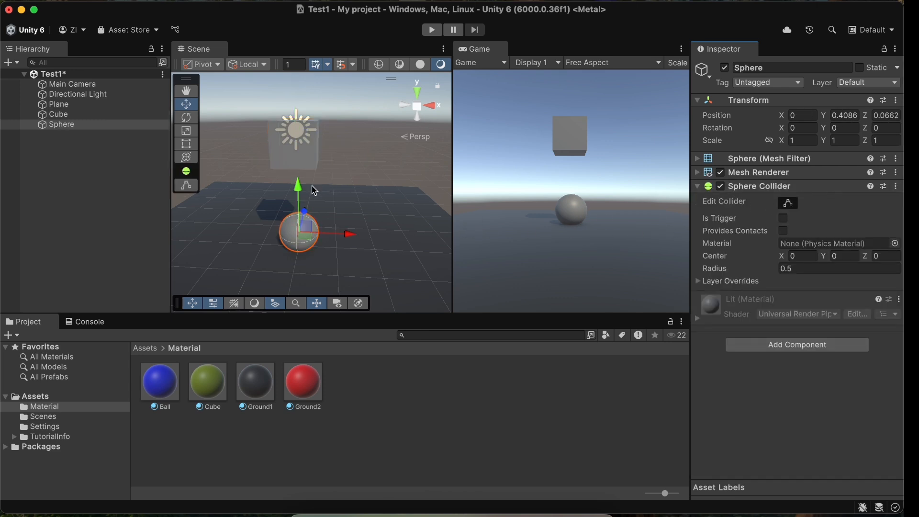
- Raise the sphere to about Y 1.29 and the cube to about Y 3.21, shifting the cube slightly along positive X
drag(298, 192, 298, 162)
click(103, 115)
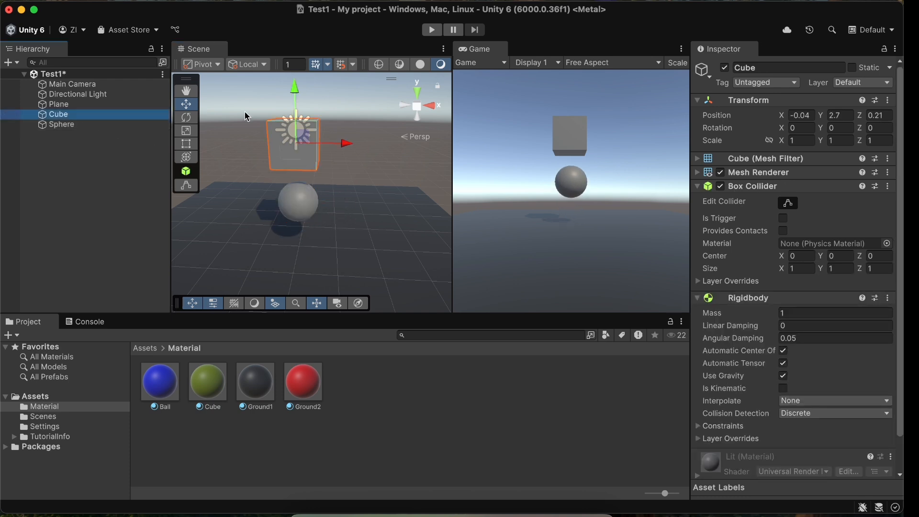
drag(295, 102, 297, 80)
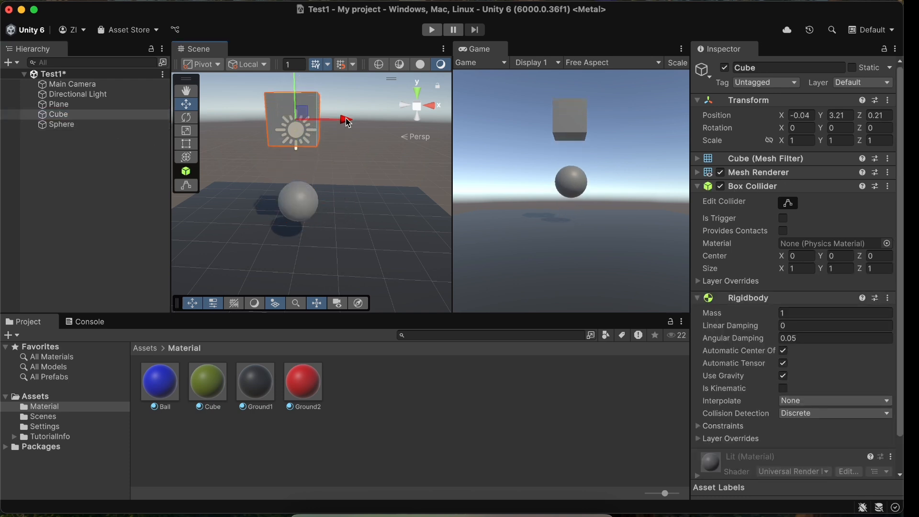
drag(348, 122, 353, 122)
- Run the scene to test the collision, check the sphere's components, and lift the cube and lower it beside the sphere
click(432, 31)
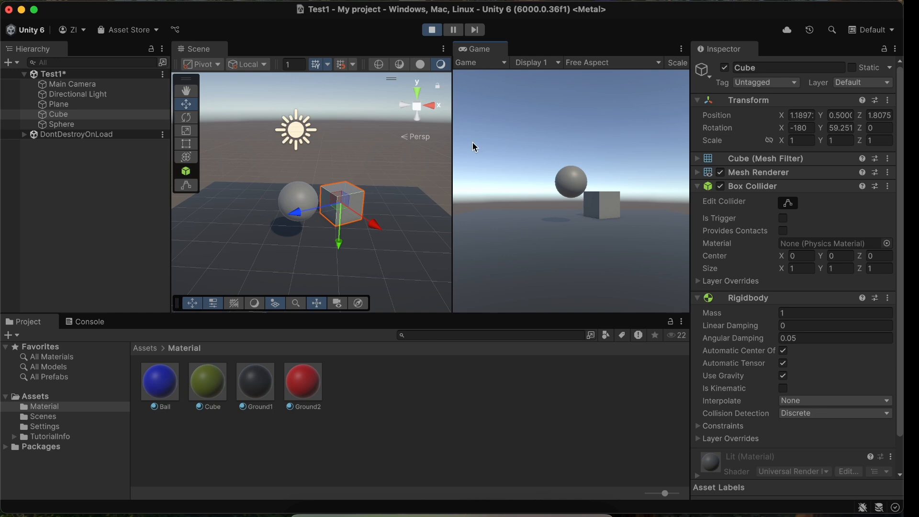
click(285, 206)
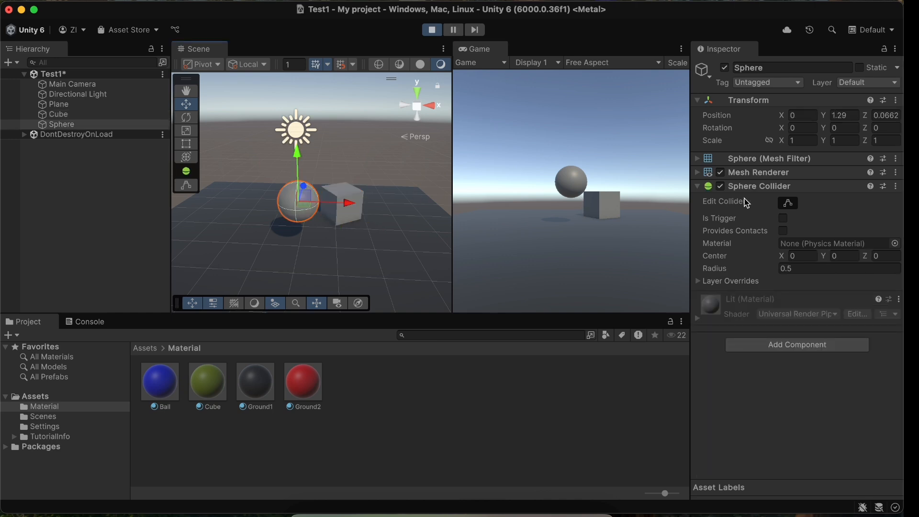
click(60, 115)
drag(340, 235, 340, 134)
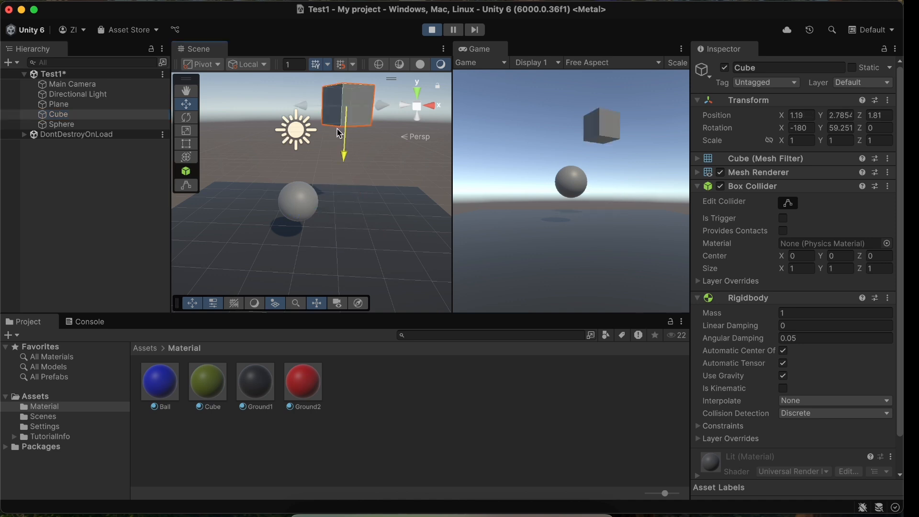
drag(339, 134, 332, 257)
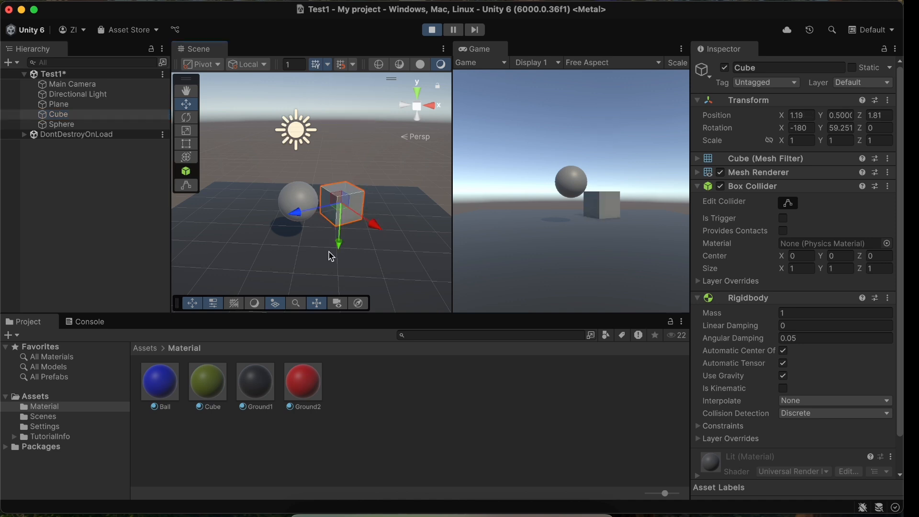
- Remove the Mesh Collider component from the ground plane while the scene is running
click(245, 247)
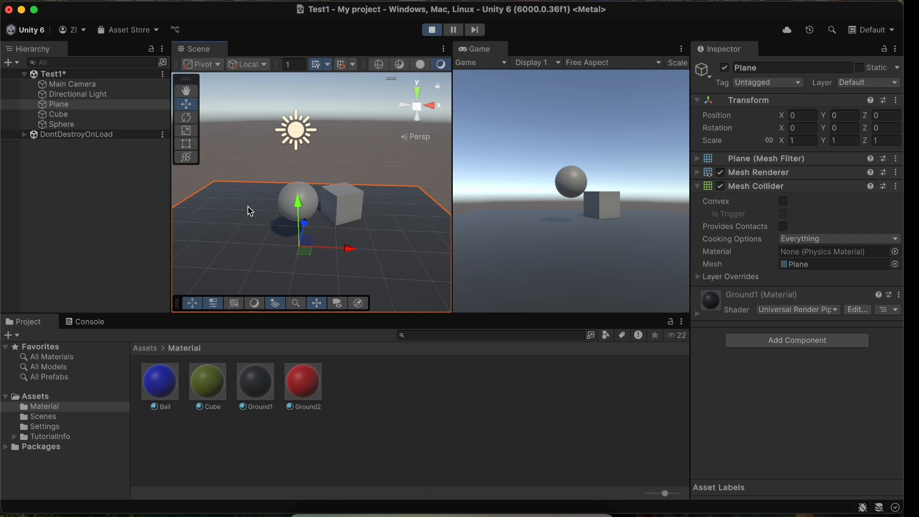
right_click(764, 191)
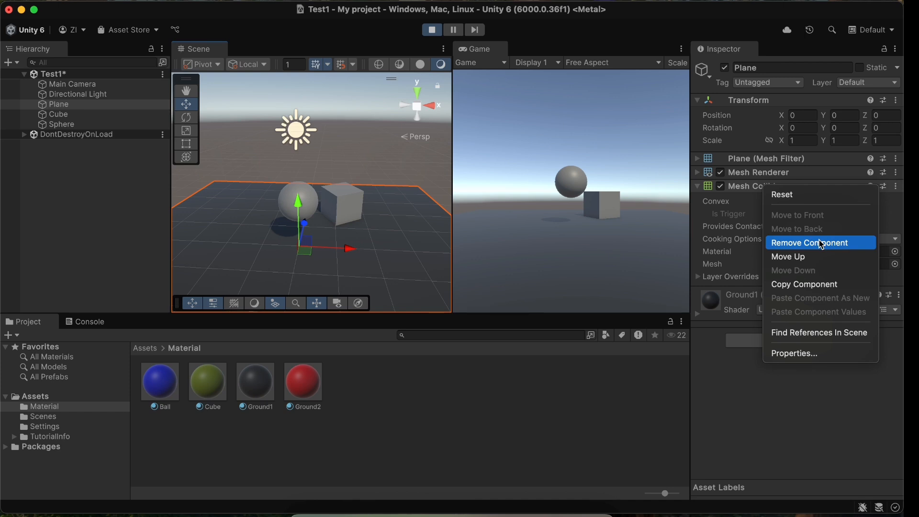
click(821, 243)
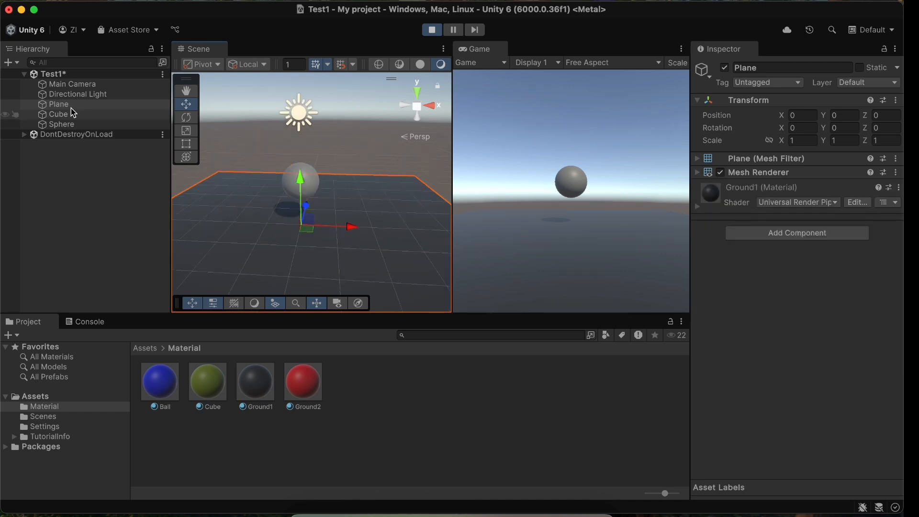
- Select the cube, raise it to about Y 6.96 with the Move tool, and disable Is Kinematic on its Rigidbody
click(72, 114)
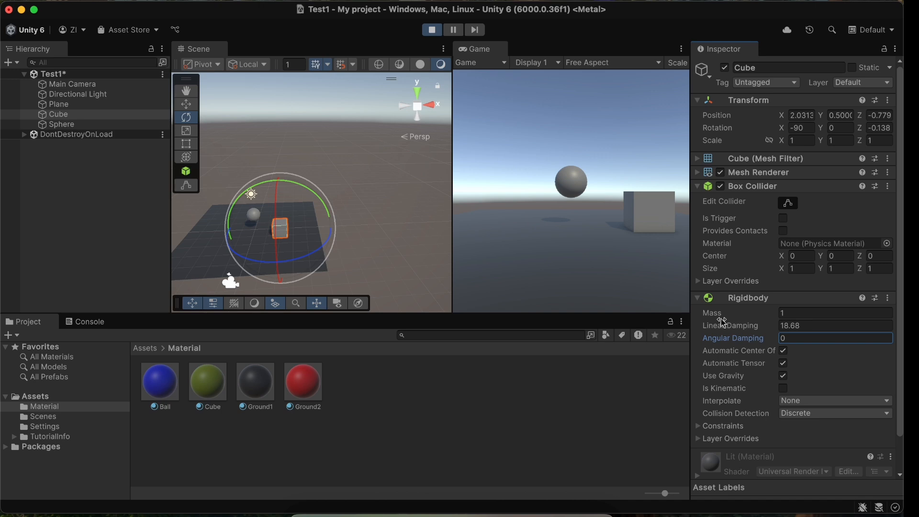
key(w)
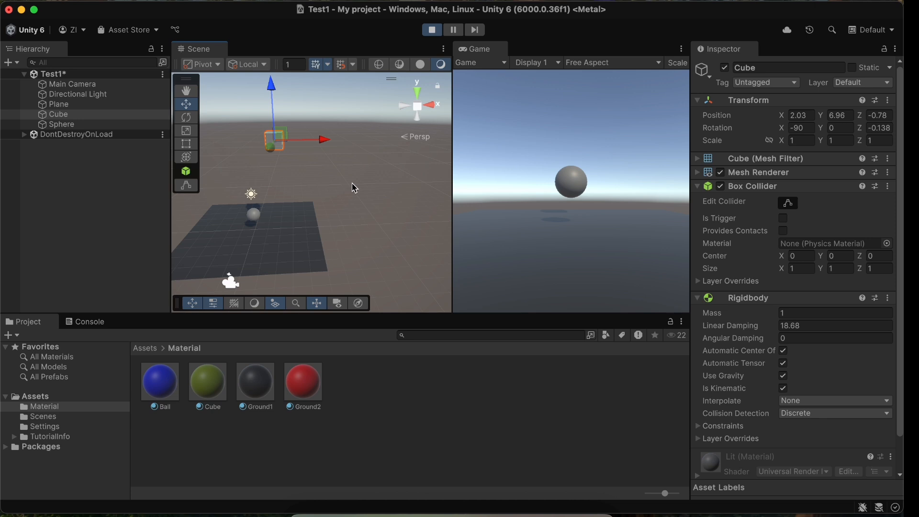
click(783, 388)
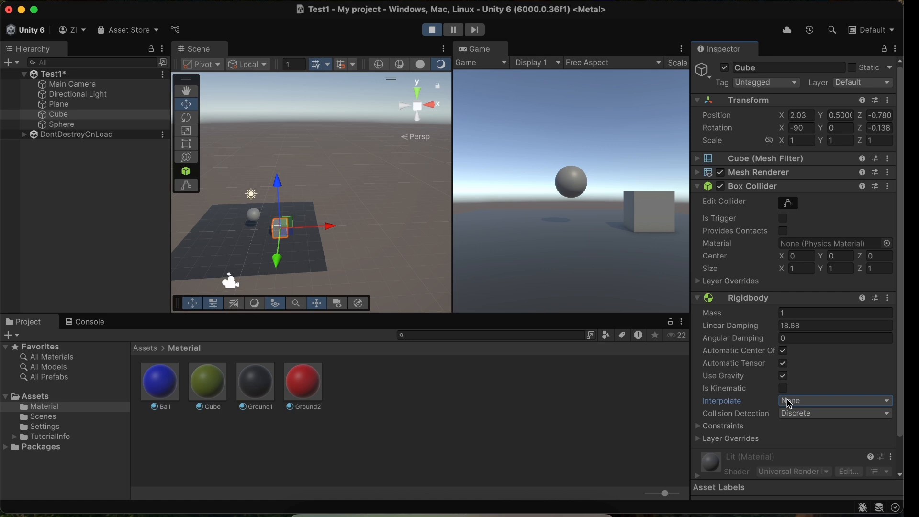
- Examine the available Collision Detection modes of the cube's Rigidbody without changing the setting
click(788, 413)
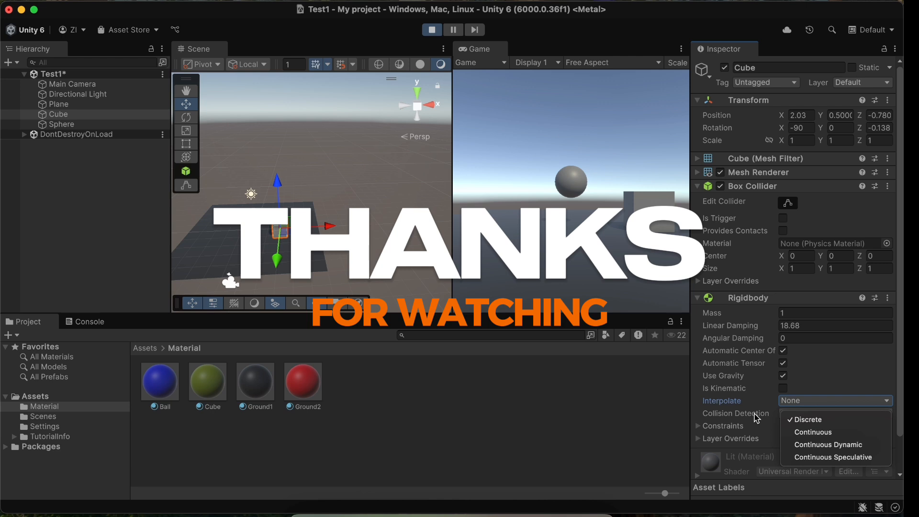
click(757, 418)
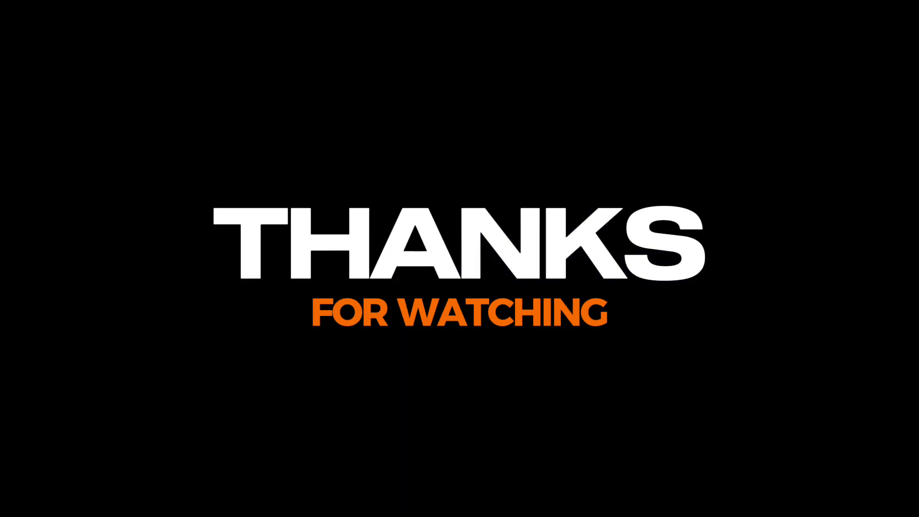